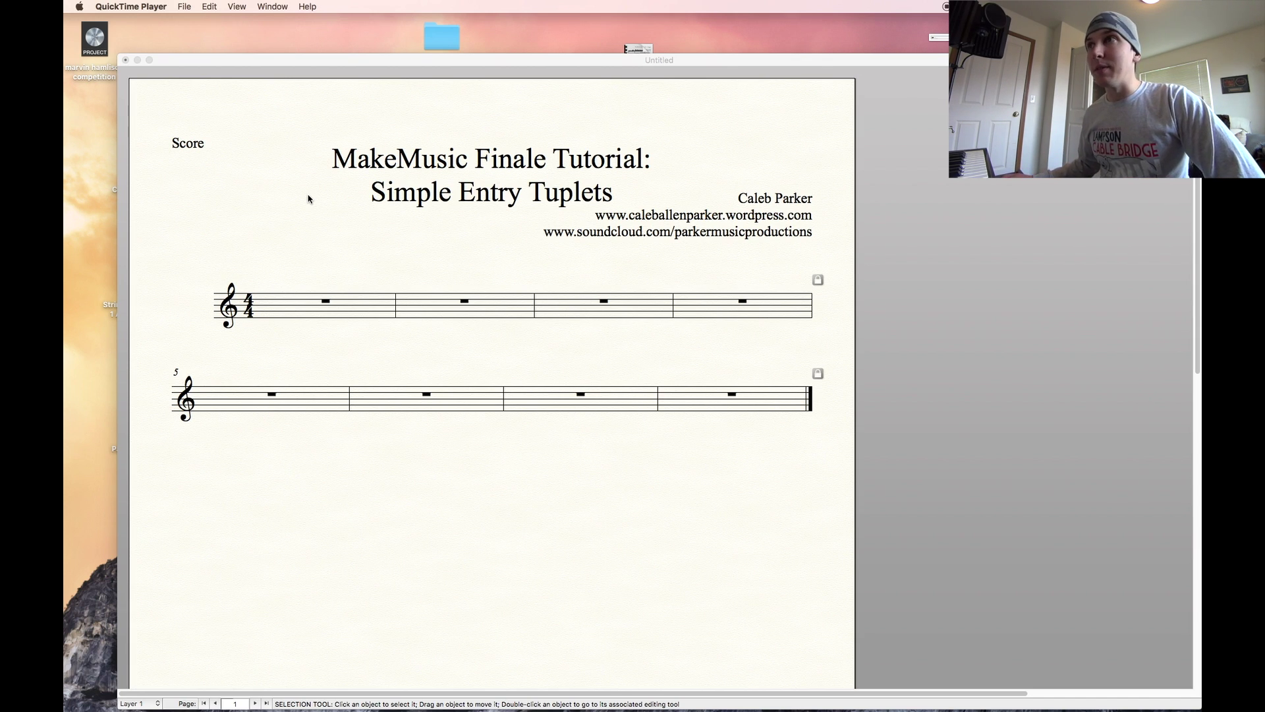
# - Activate the Finale window and pick quarter-note duration in Simple Entry
pyautogui.click(309, 199)
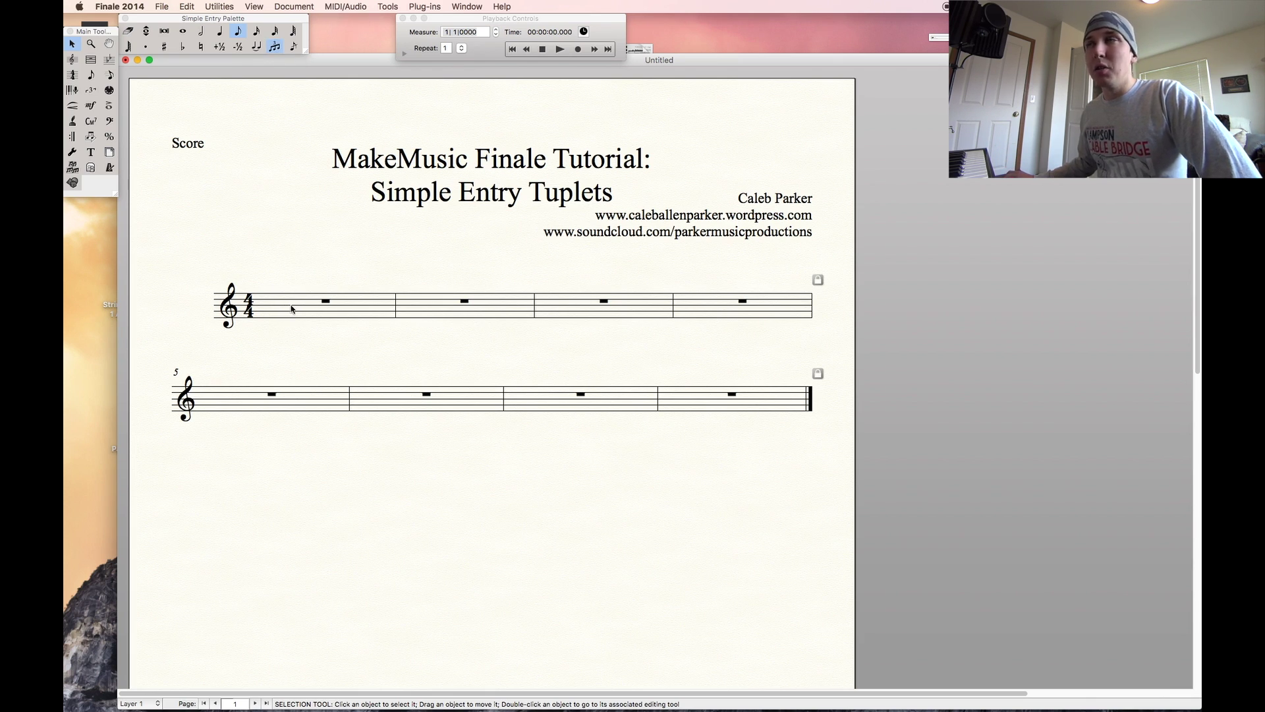
pyautogui.click(228, 32)
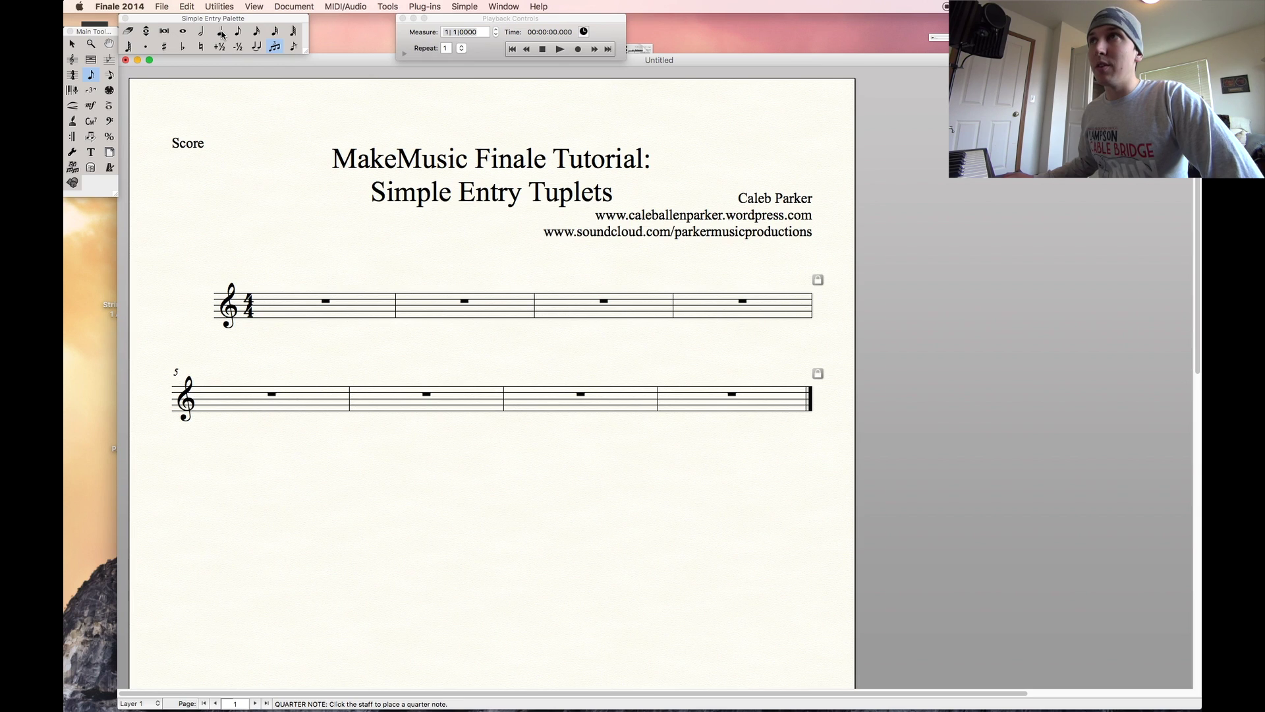
# - Enter three rising quarter notes as a triplet at the start of measure 1
pyautogui.click(277, 48)
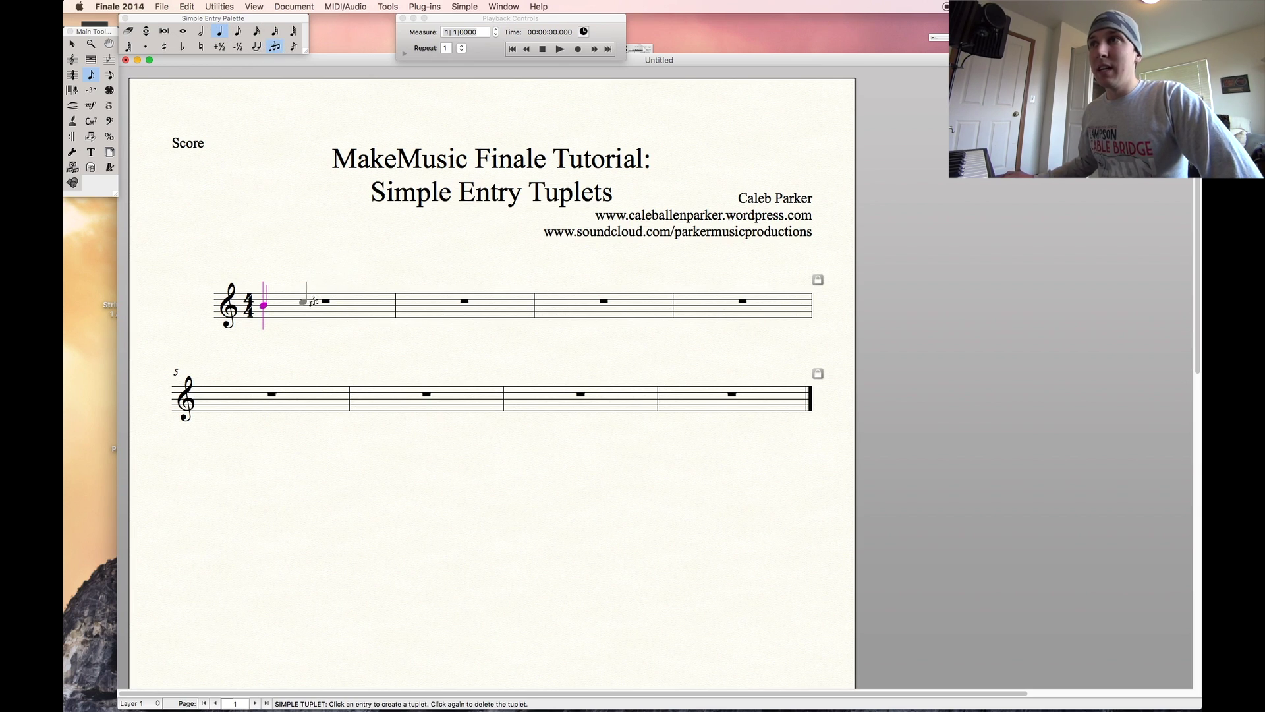
pyautogui.click(265, 314)
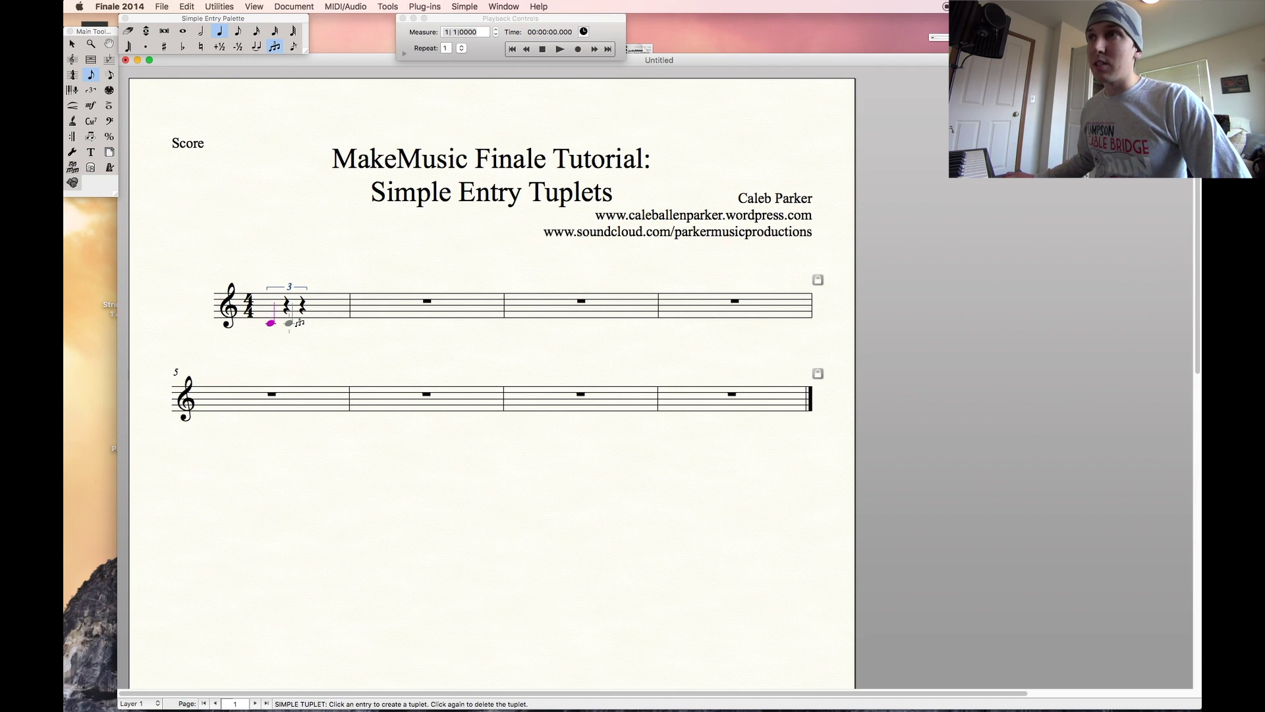
pyautogui.click(287, 318)
pyautogui.click(303, 311)
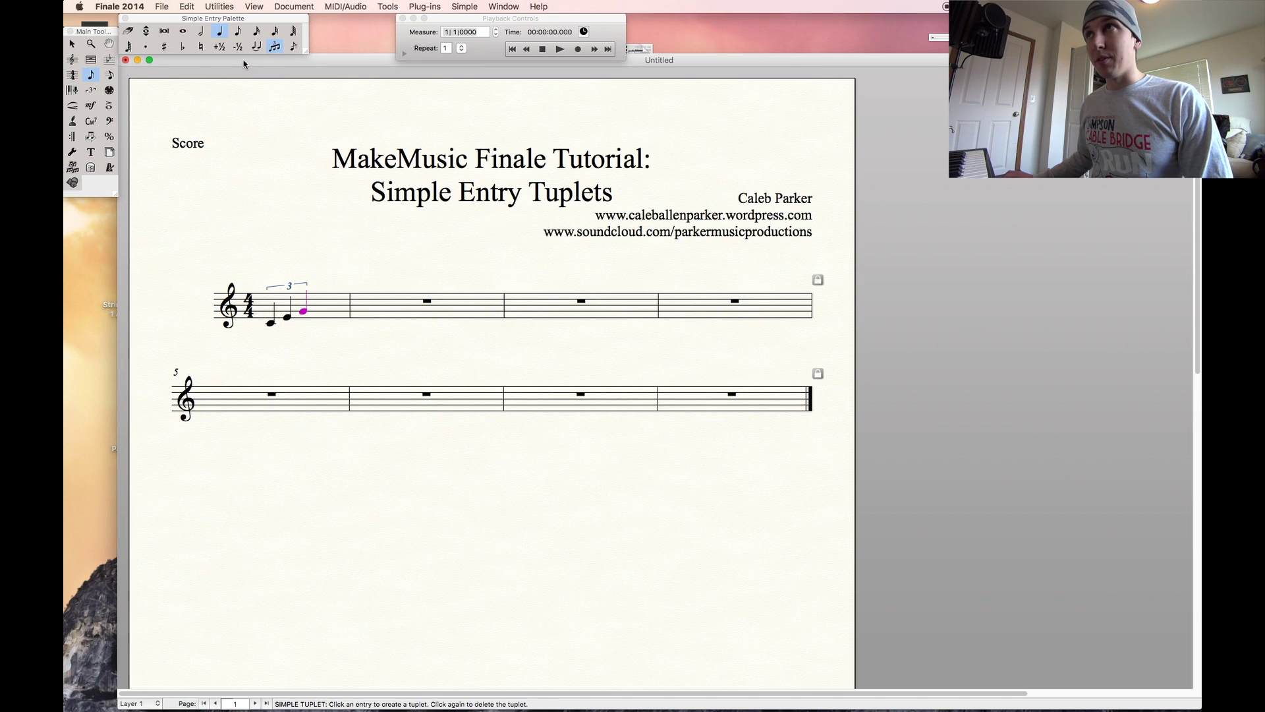
pyautogui.click(257, 32)
# - Enter three beamed eighth notes as a triplet after the quarter-note triplet
pyautogui.click(239, 33)
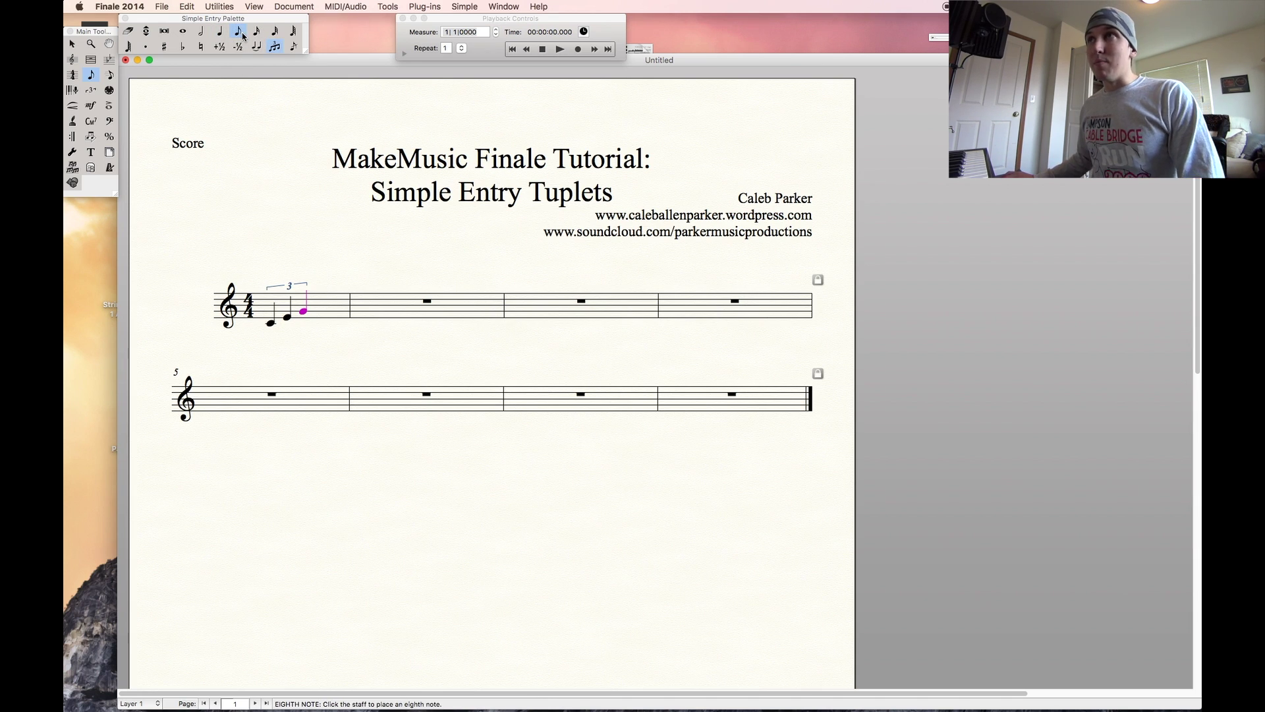
pyautogui.click(322, 312)
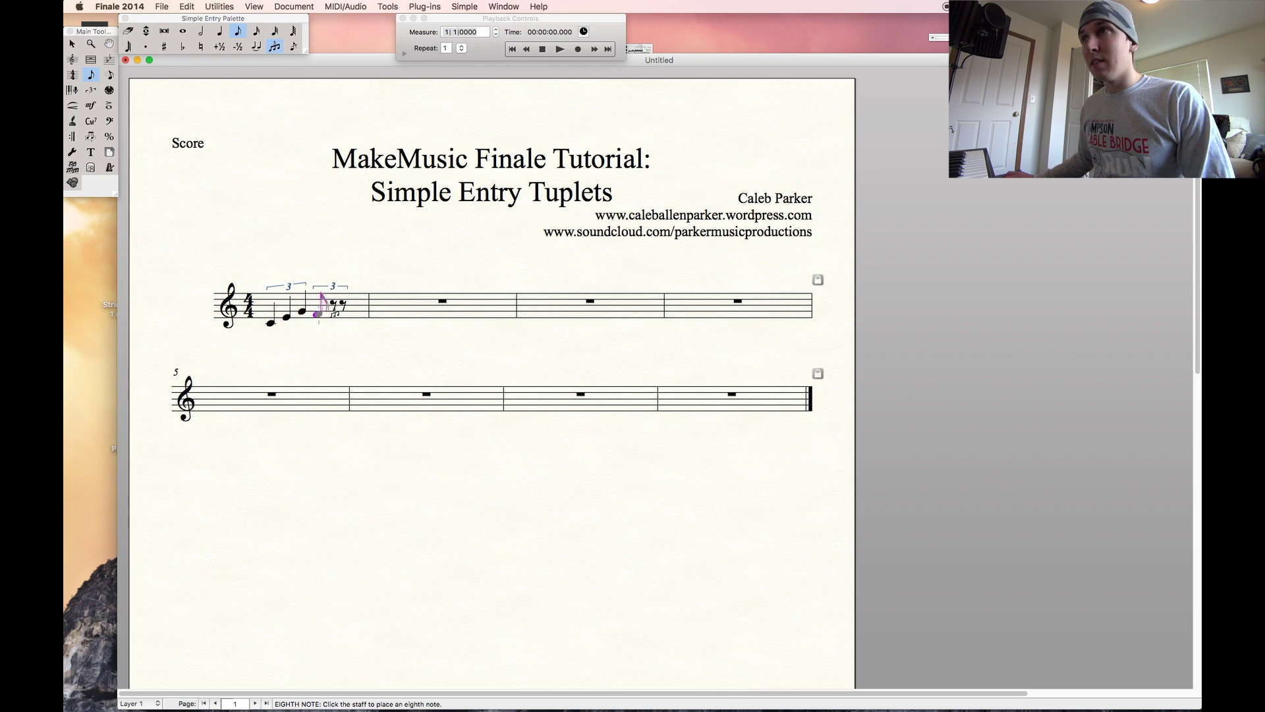
pyautogui.click(337, 315)
pyautogui.click(344, 318)
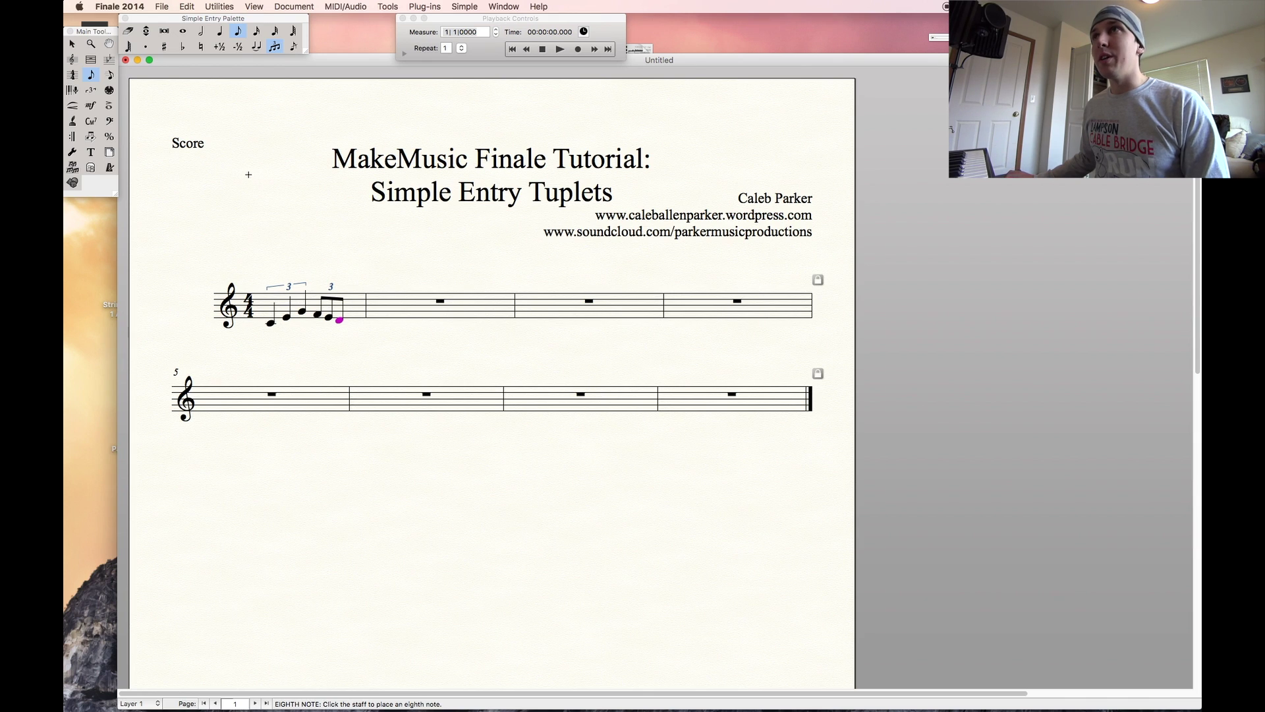
# - Stop note entry to complete measure 1 and select measure 2
pyautogui.click(202, 47)
pyautogui.click(73, 45)
pyautogui.click(387, 325)
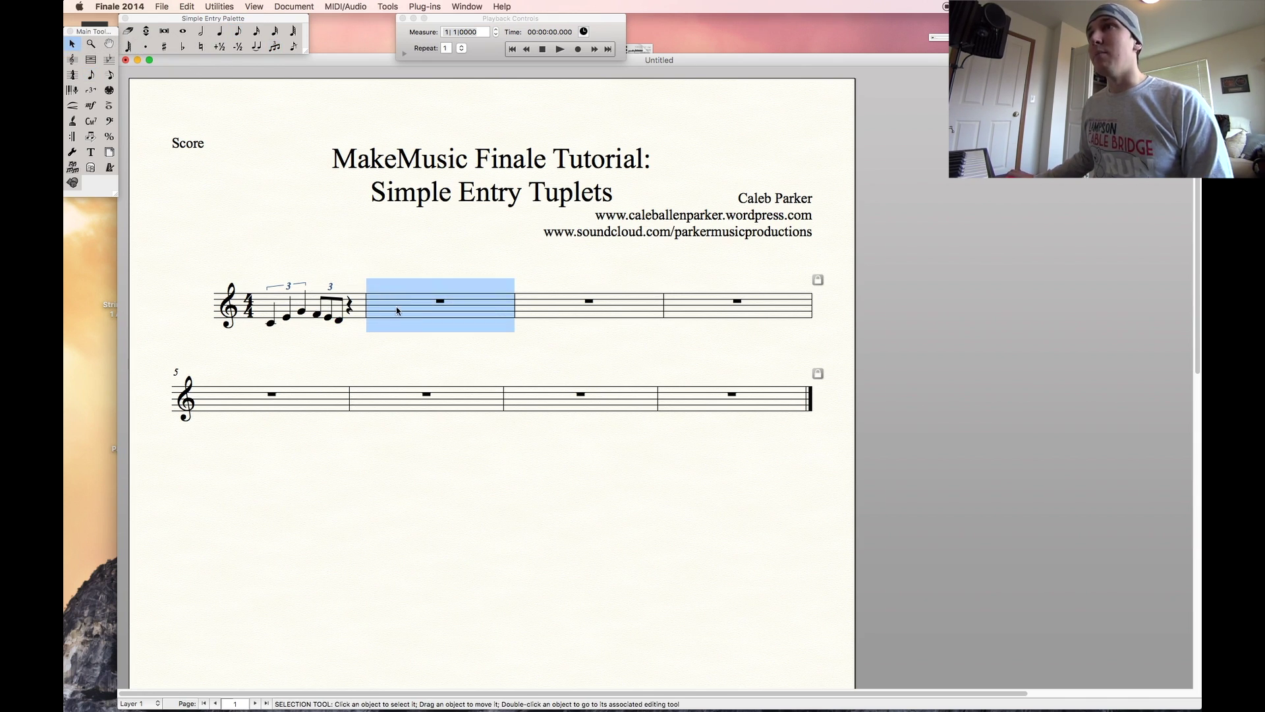
# - Set quarter-note duration with tuplet entry and bring up the tuplet definition for measure 2
pyautogui.click(203, 32)
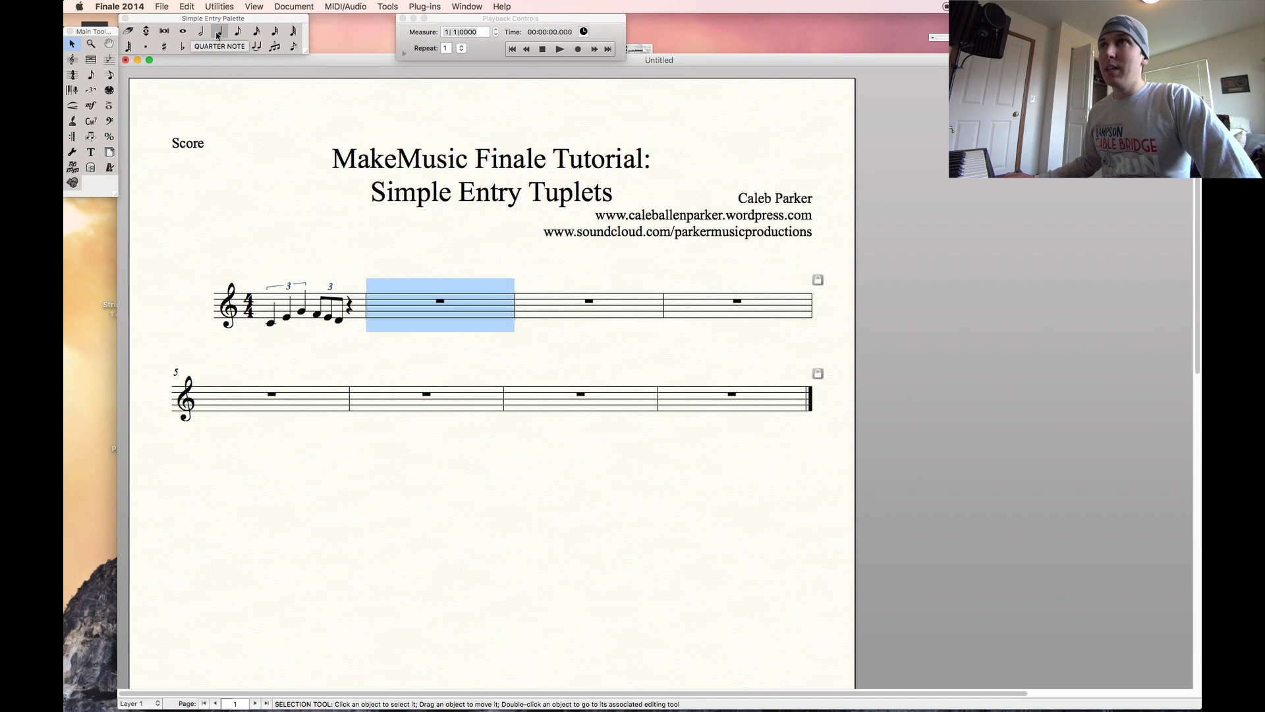
pyautogui.click(220, 32)
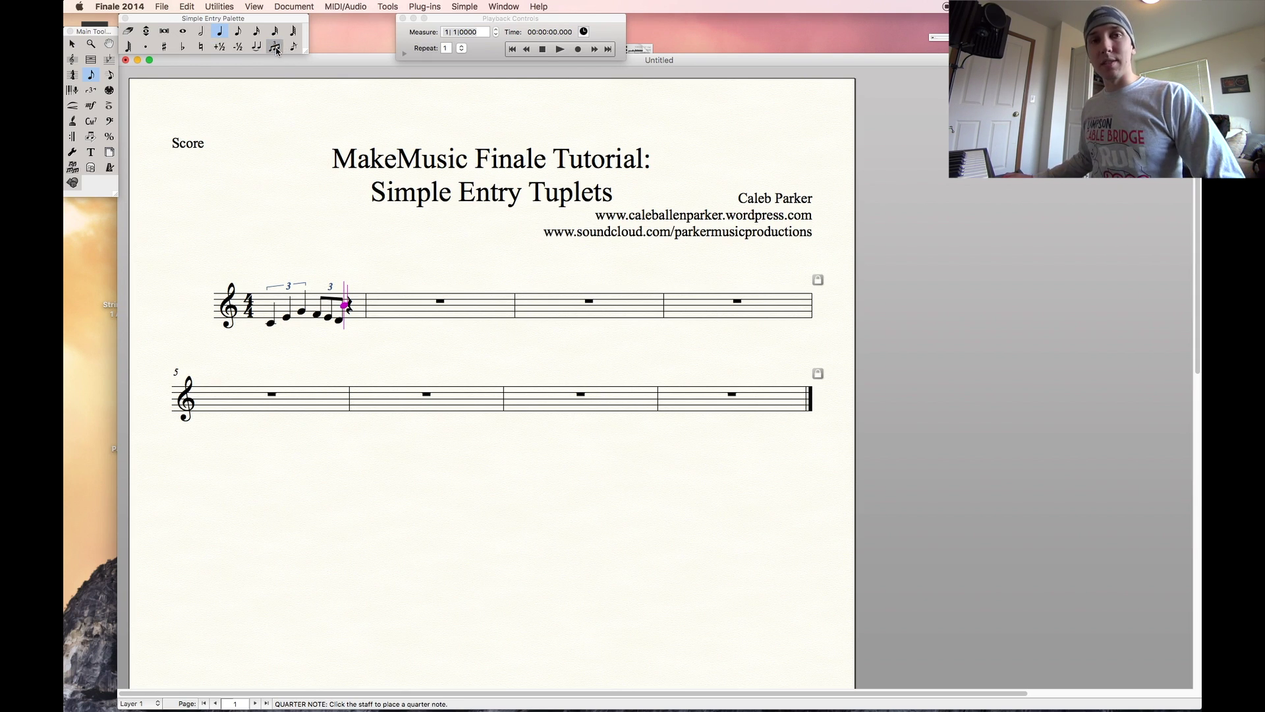
pyautogui.click(279, 48)
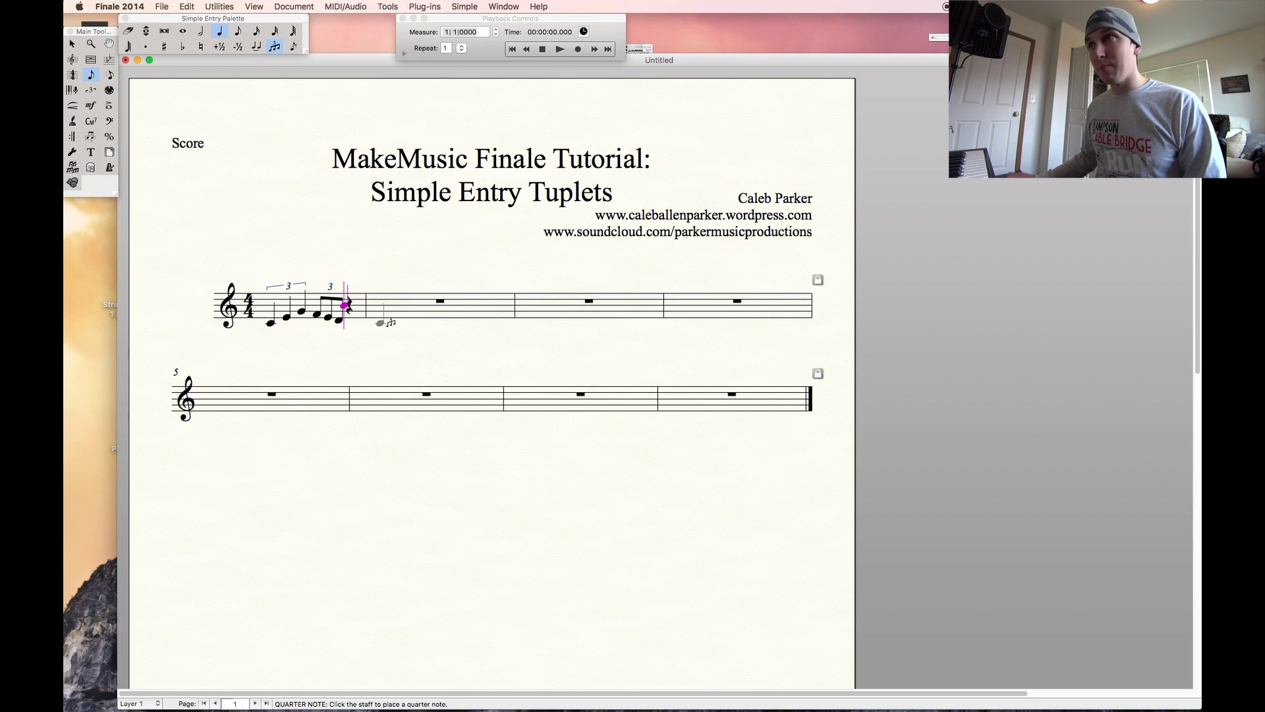
pyautogui.hotkey('alt', '9')
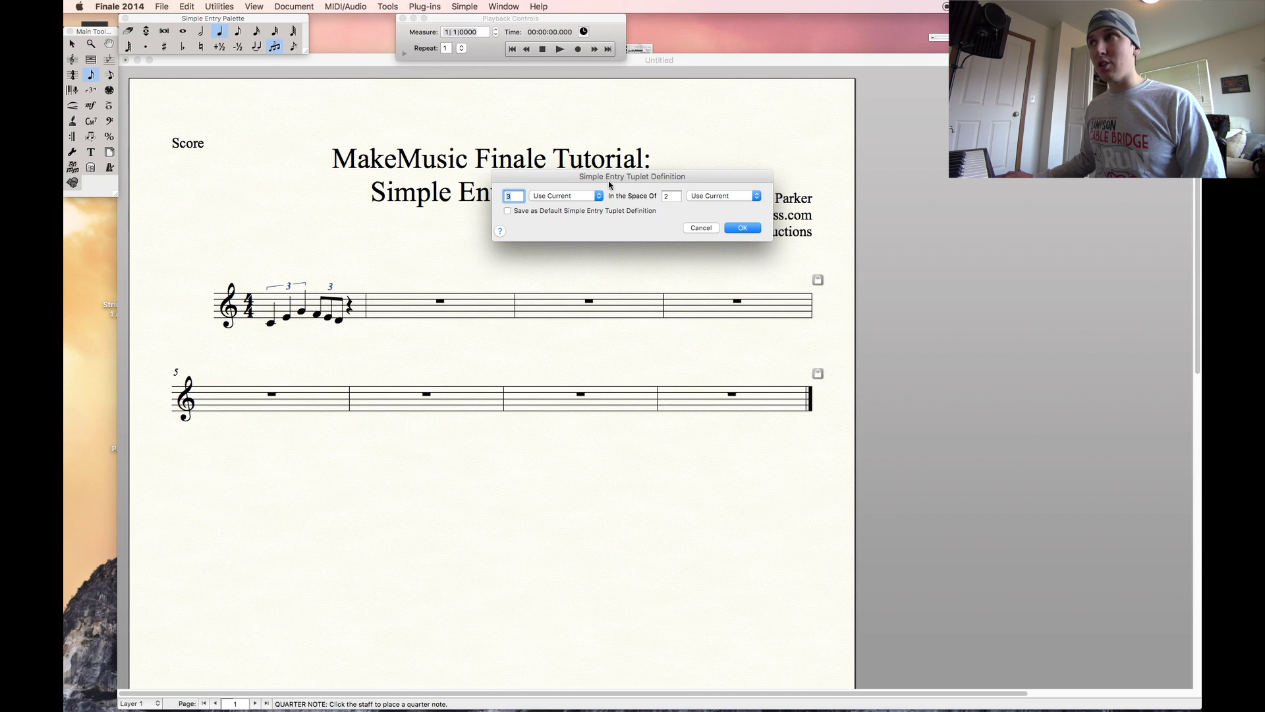
# - Define the tuplet as 5 in the space of 4, keeping Use Current
pyautogui.moveTo(630, 175); pyautogui.dragTo(597, 219)
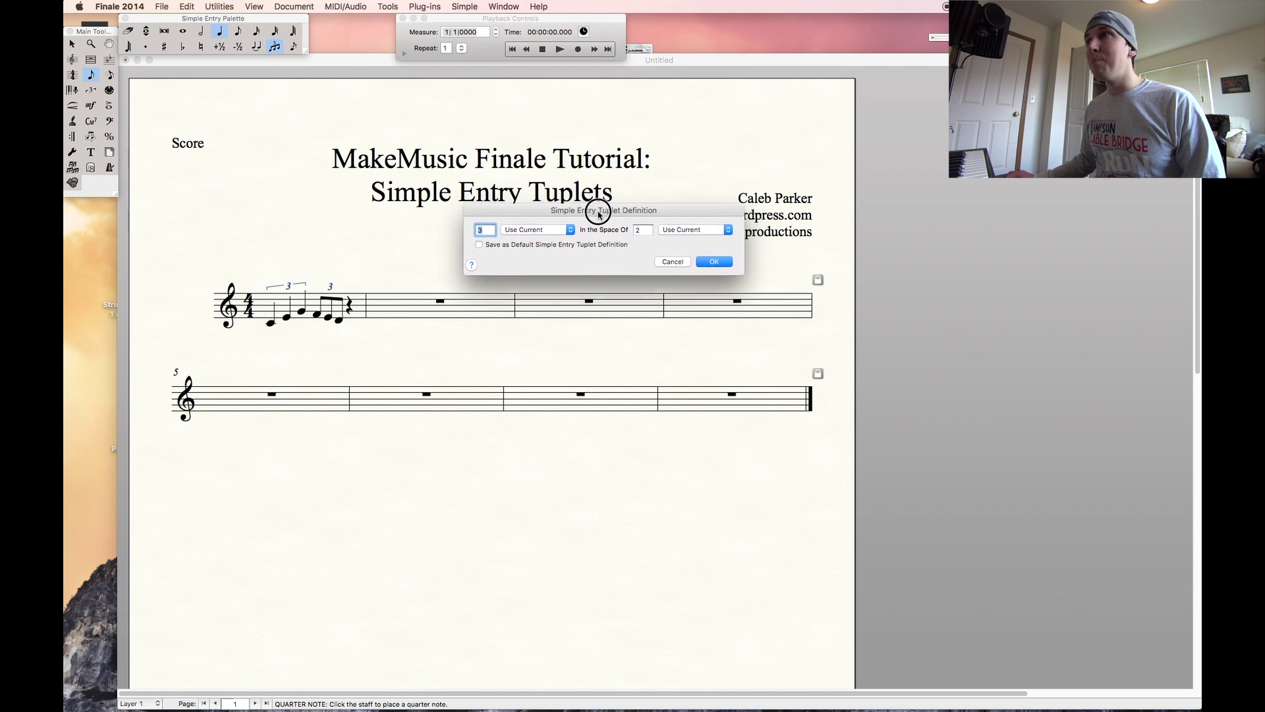
pyautogui.doubleClick(478, 235)
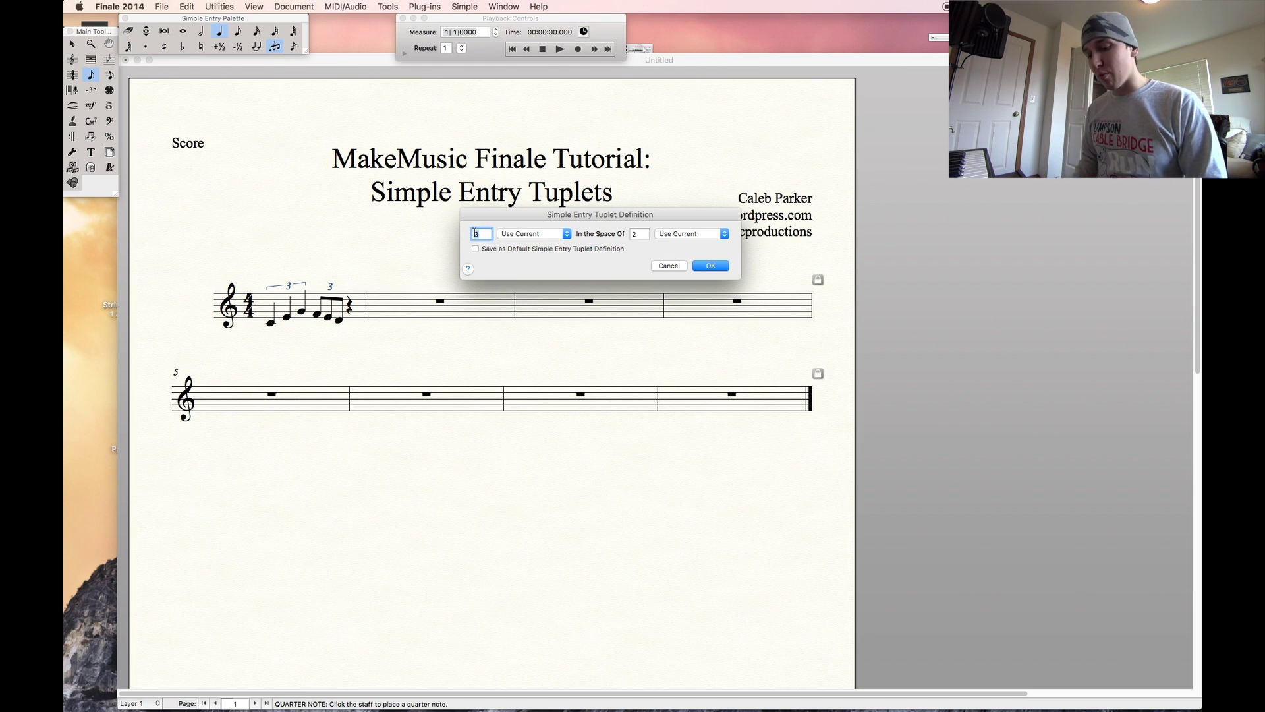
pyautogui.press('BackSpace')
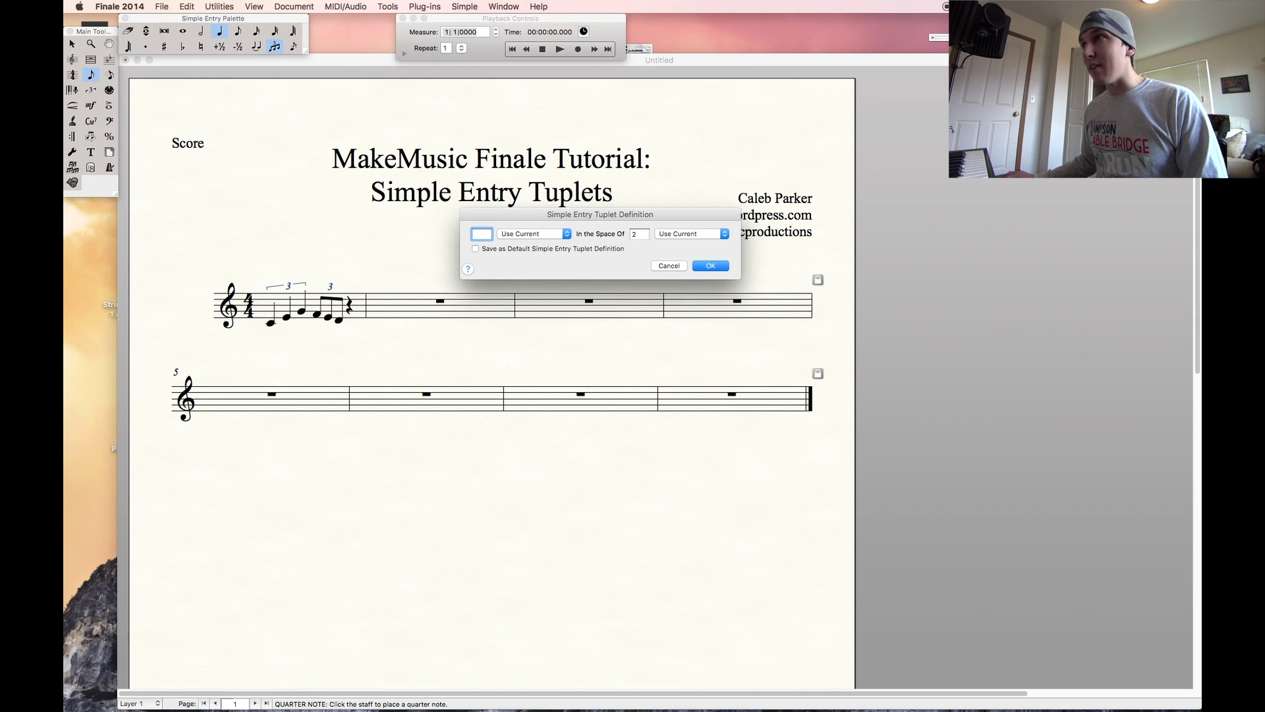
pyautogui.write('6')
pyautogui.click(638, 233)
pyautogui.write('4')
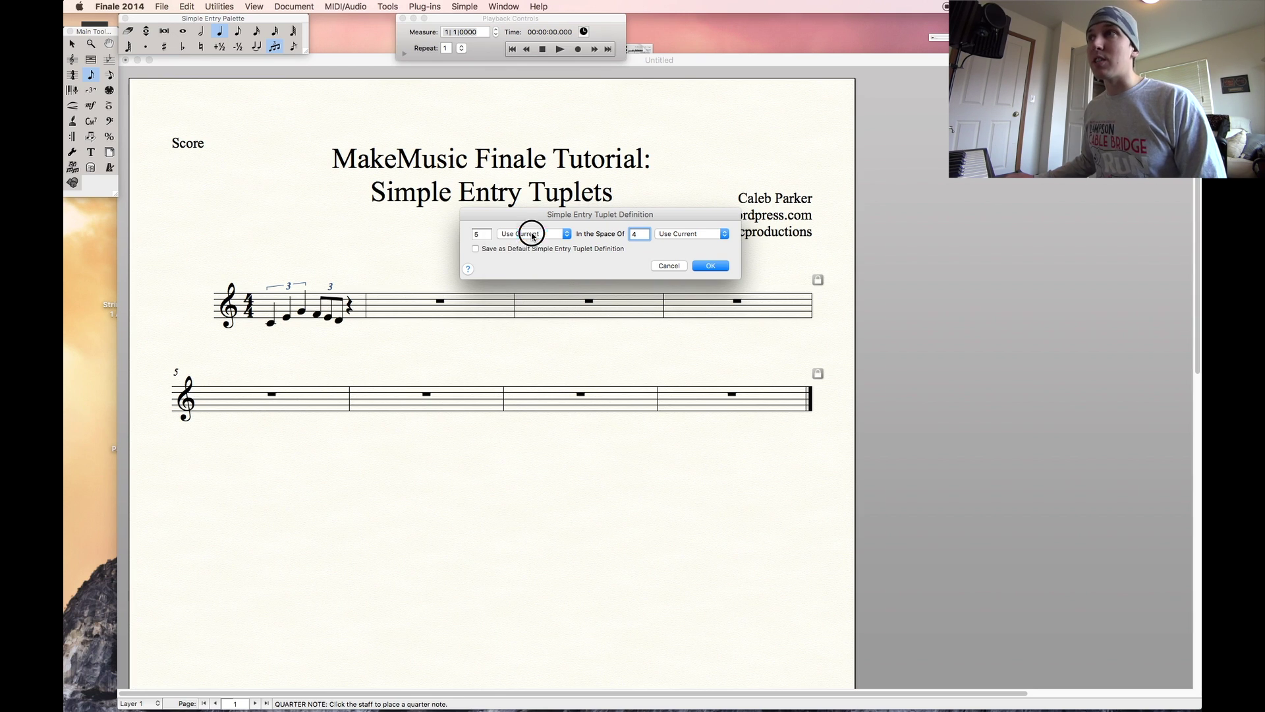
pyautogui.click(530, 235)
pyautogui.click(533, 236)
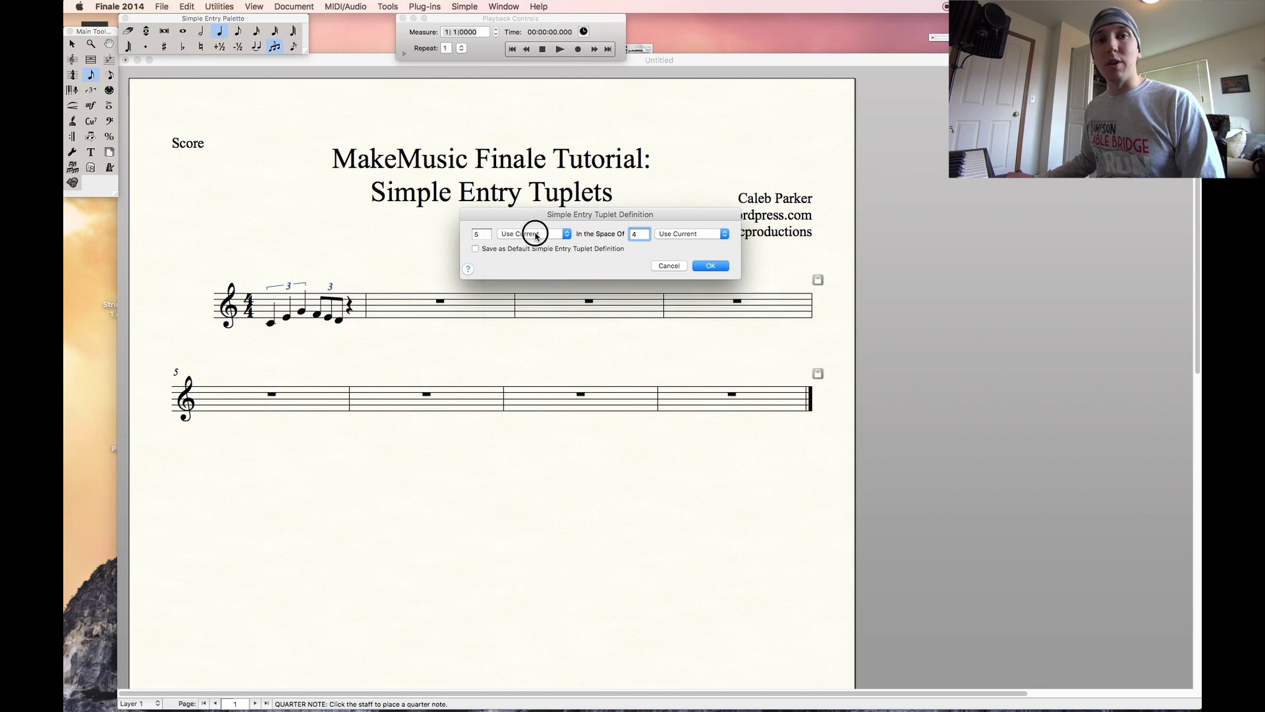
pyautogui.click(535, 235)
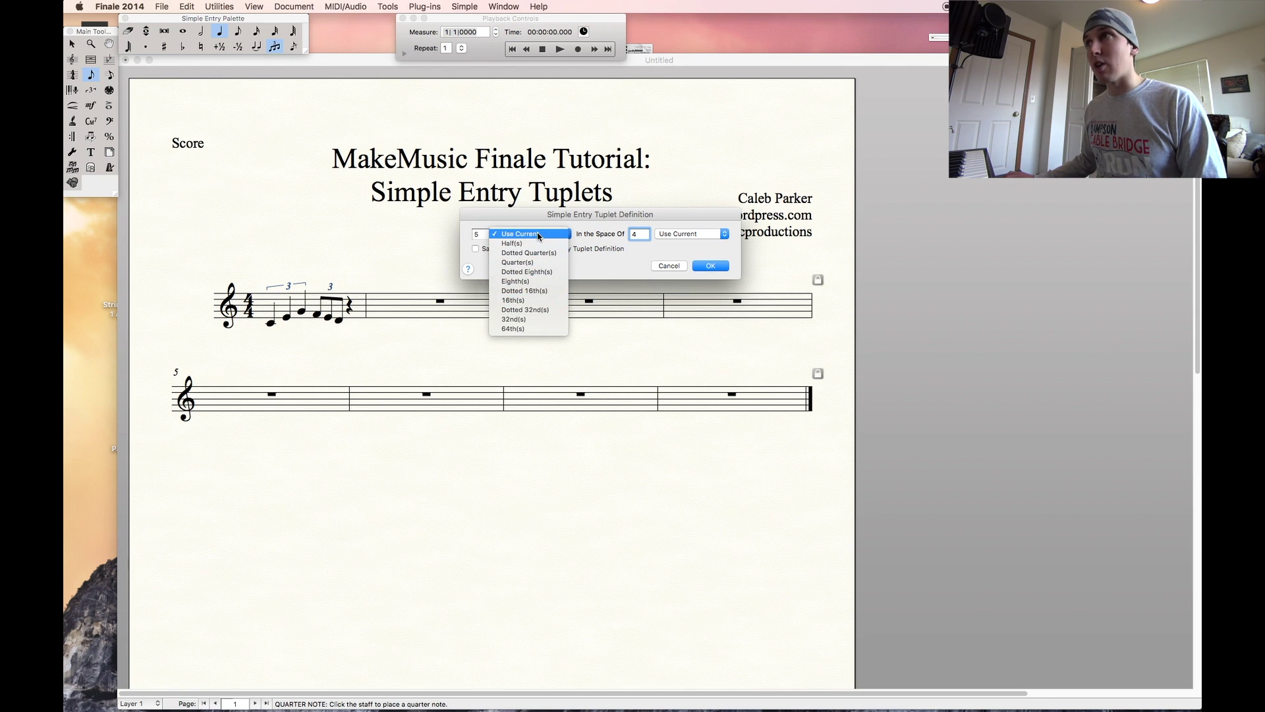
pyautogui.click(537, 233)
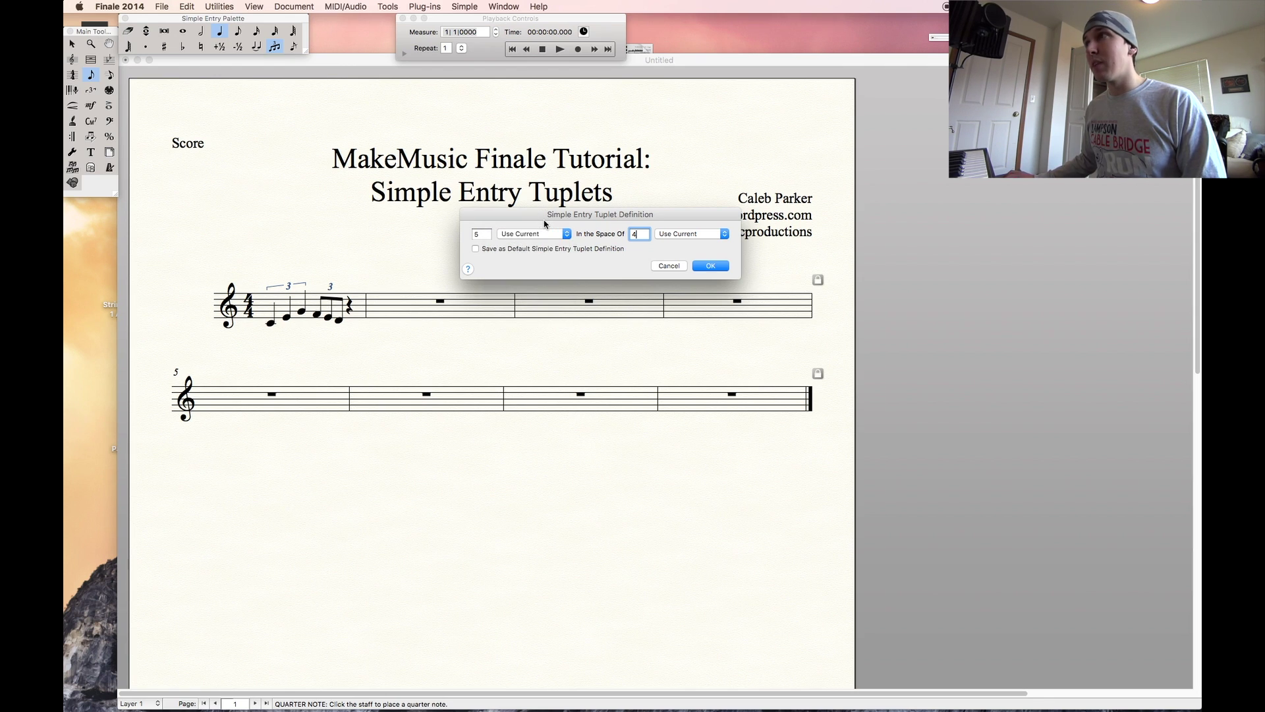
pyautogui.click(709, 265)
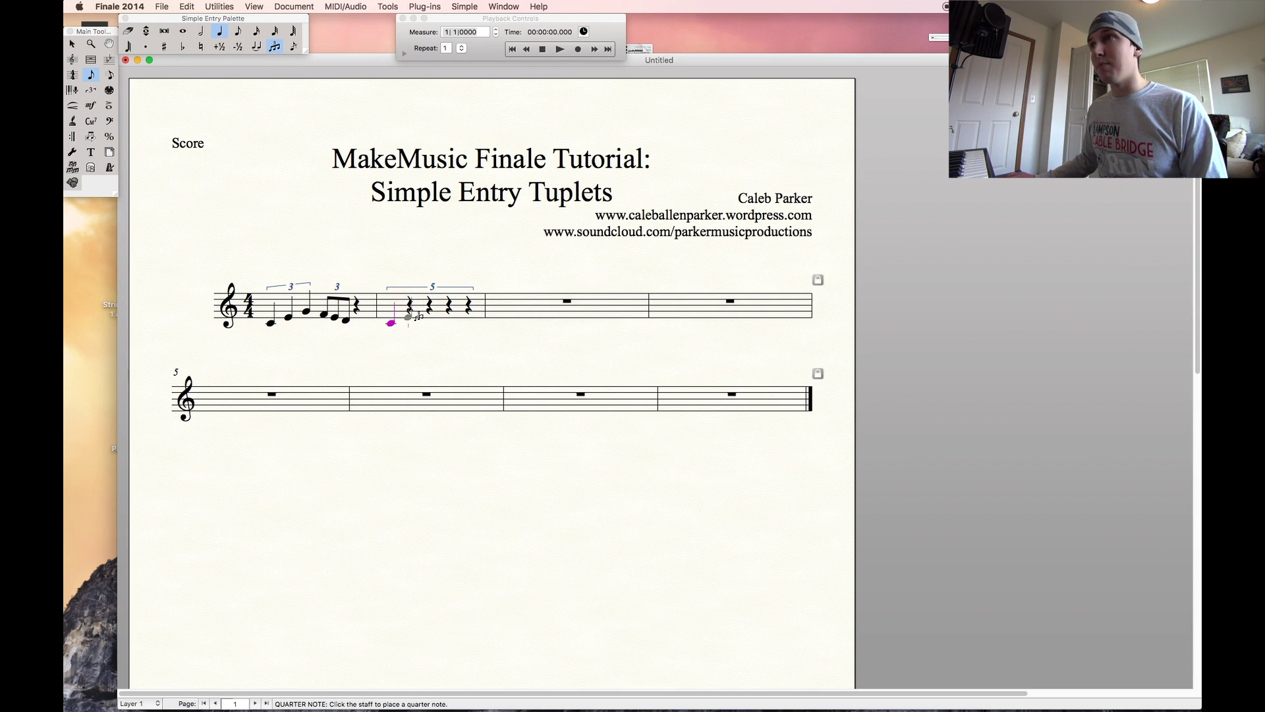
# - Enter rising quarter notes across measure 2 to complete the quintuplet
pyautogui.click(394, 320)
pyautogui.click(412, 315)
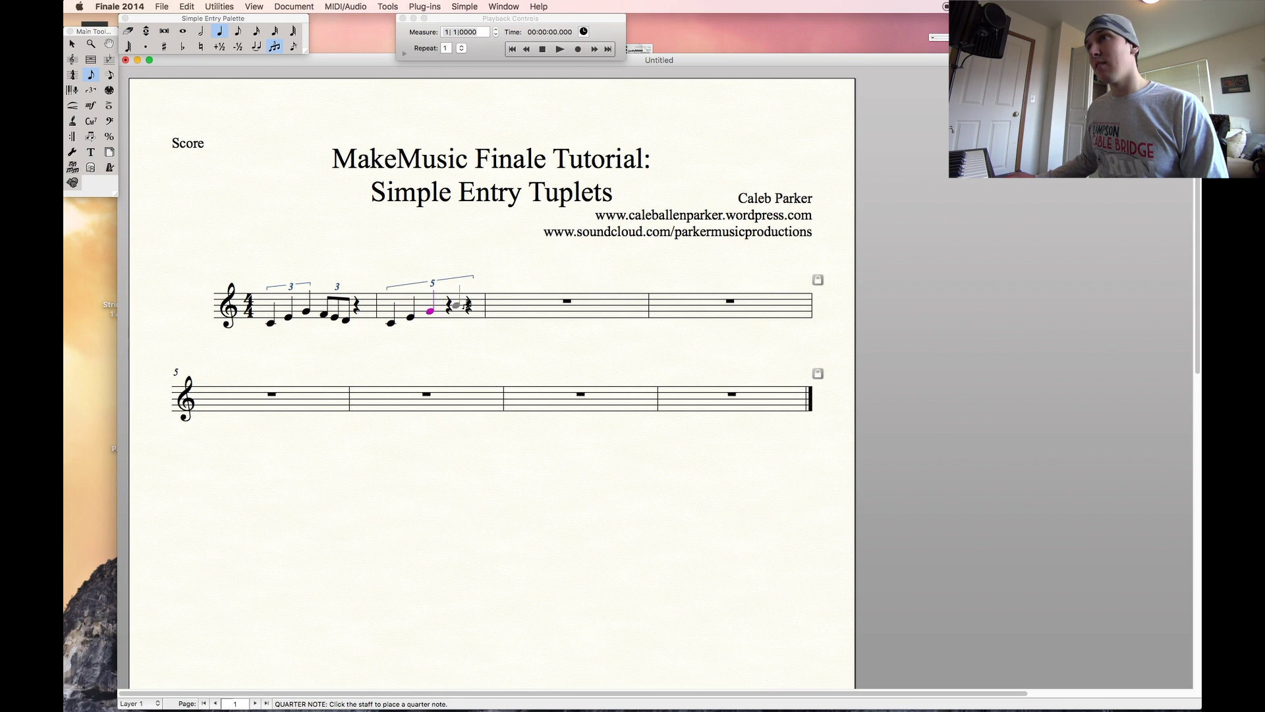
pyautogui.click(432, 308)
pyautogui.click(451, 303)
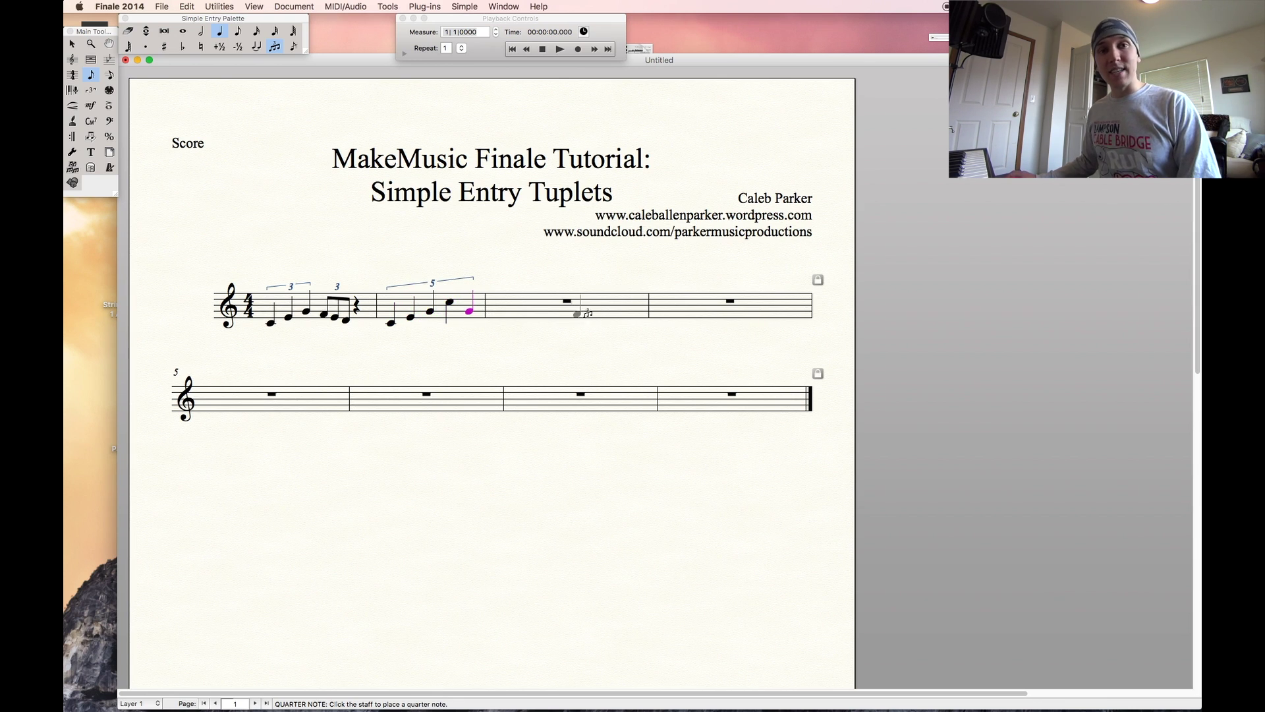